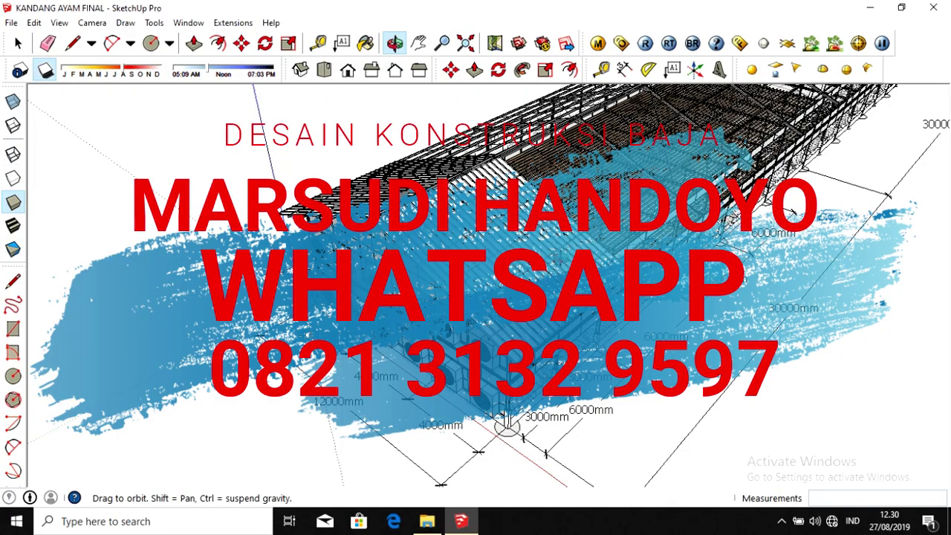
# Step: Orbit out over the whole building, then into a high corner view of the interior
pyautogui.moveTo(505, 423)
pyautogui.mouseDown()
pyautogui.moveTo(441, 151)
pyautogui.moveTo(180, 127)
pyautogui.moveTo(100, 144)
pyautogui.moveTo(74, 170)
pyautogui.moveTo(82, 173)
pyautogui.mouseUp()
pyautogui.moveTo(153, 198)
pyautogui.mouseDown()
pyautogui.moveTo(369, 284)
pyautogui.moveTo(375, 305)
pyautogui.moveTo(683, 367)
pyautogui.mouseUp()
# Step: Orbit around the coop's end and side to a raised three-quarter view of the two fan rows
pyautogui.moveTo(461, 197)
pyautogui.mouseDown()
pyautogui.moveTo(654, 185)
pyautogui.moveTo(648, 191)
pyautogui.mouseUp()
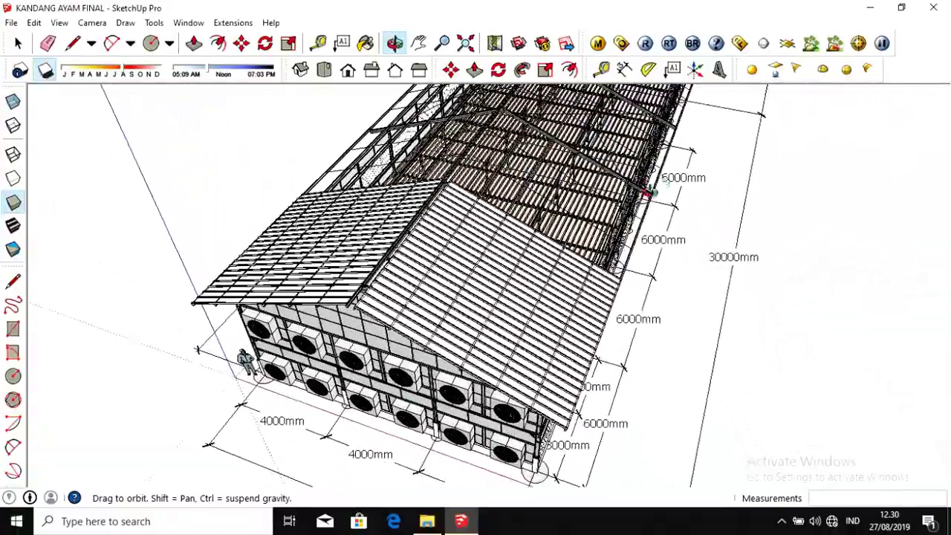
pyautogui.moveTo(348, 279)
pyautogui.mouseDown()
pyautogui.moveTo(349, 290)
pyautogui.moveTo(363, 282)
pyautogui.moveTo(381, 253)
pyautogui.moveTo(301, 271)
pyautogui.moveTo(301, 219)
pyautogui.mouseUp()
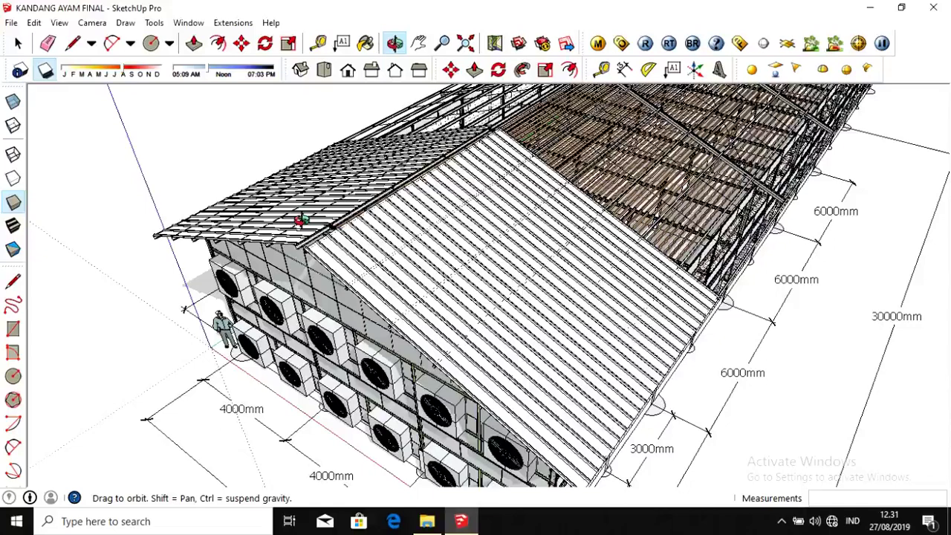
pyautogui.moveTo(301, 219); pyautogui.dragTo(300, 219)
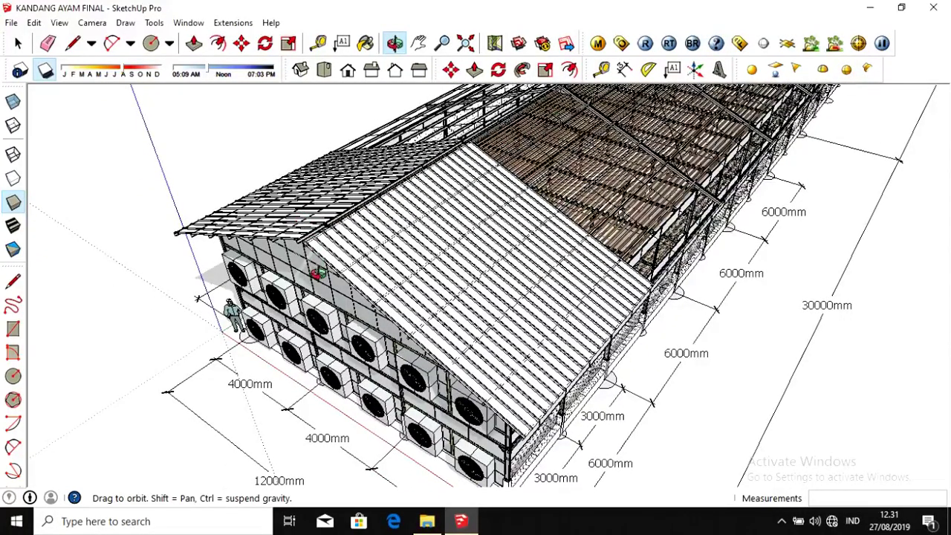
pyautogui.moveTo(312, 275)
pyautogui.mouseDown()
pyautogui.moveTo(272, 282)
pyautogui.moveTo(291, 282)
pyautogui.moveTo(290, 259)
pyautogui.moveTo(225, 269)
pyautogui.mouseUp()
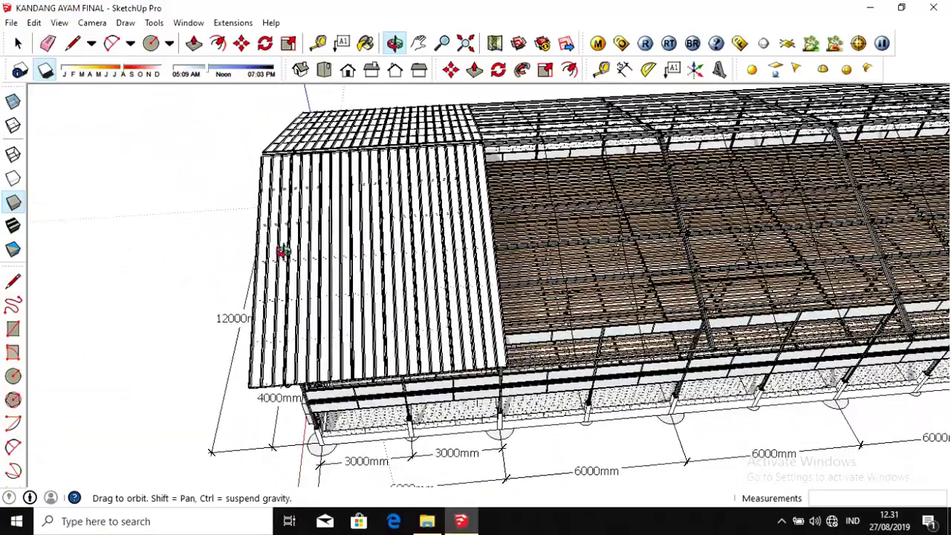
pyautogui.moveTo(282, 251)
pyautogui.mouseDown()
pyautogui.moveTo(399, 203)
pyautogui.moveTo(574, 176)
pyautogui.moveTo(498, 238)
pyautogui.moveTo(562, 240)
pyautogui.moveTo(539, 230)
pyautogui.mouseUp()
# Step: Zoom out, flatten the angle and zoom back to face the twelve-fan end wall head-on
pyautogui.scroll(-3, 512, 223)
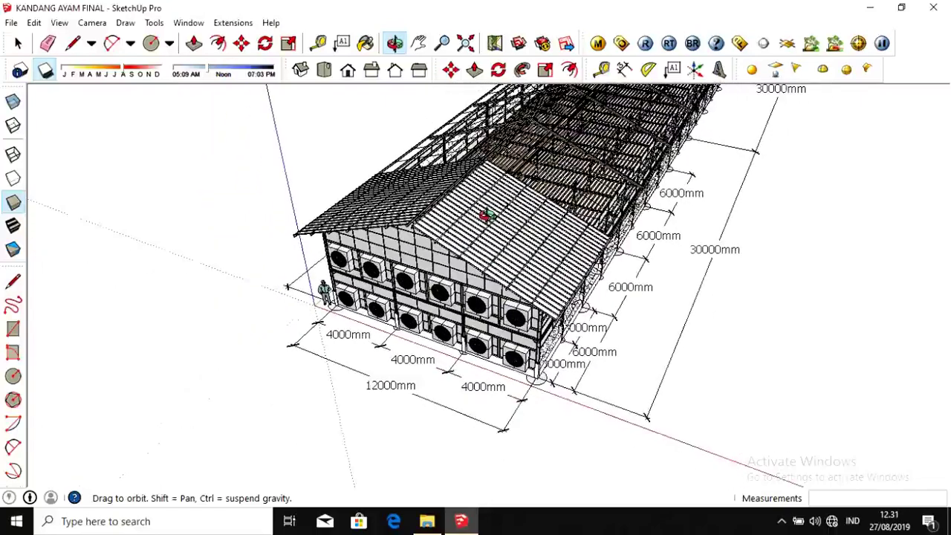
pyautogui.scroll(-3, 407, 303)
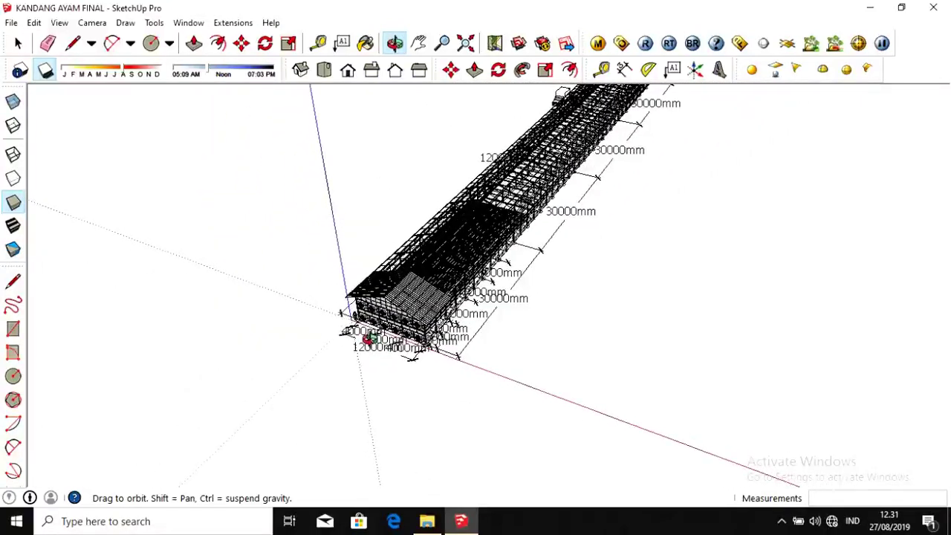
pyautogui.scroll(2, 398, 305)
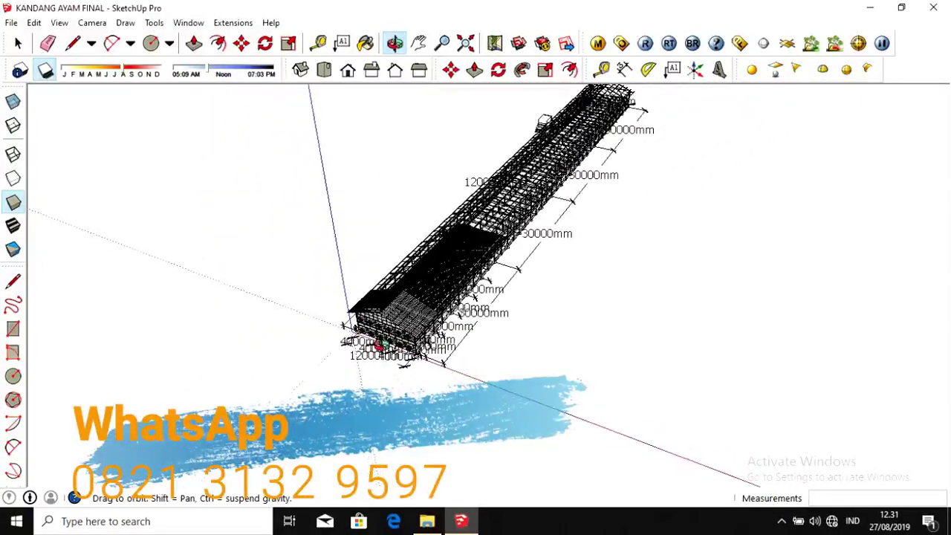
pyautogui.moveTo(535, 158)
pyautogui.mouseDown()
pyautogui.moveTo(431, 198)
pyautogui.moveTo(520, 214)
pyautogui.mouseUp()
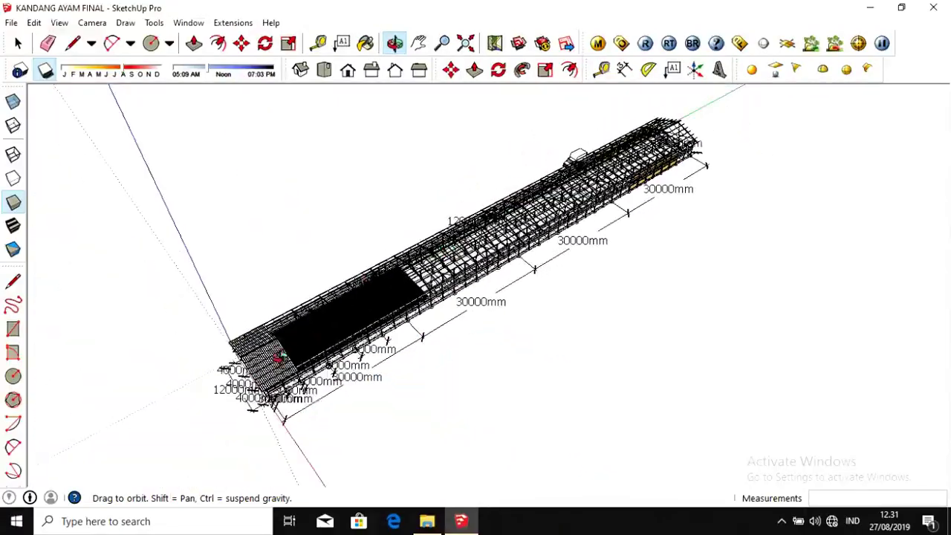
pyautogui.scroll(1, 390, 334)
pyautogui.scroll(1, 390, 334)
pyautogui.scroll(1, 390, 334)
pyautogui.scroll(1, 390, 334)
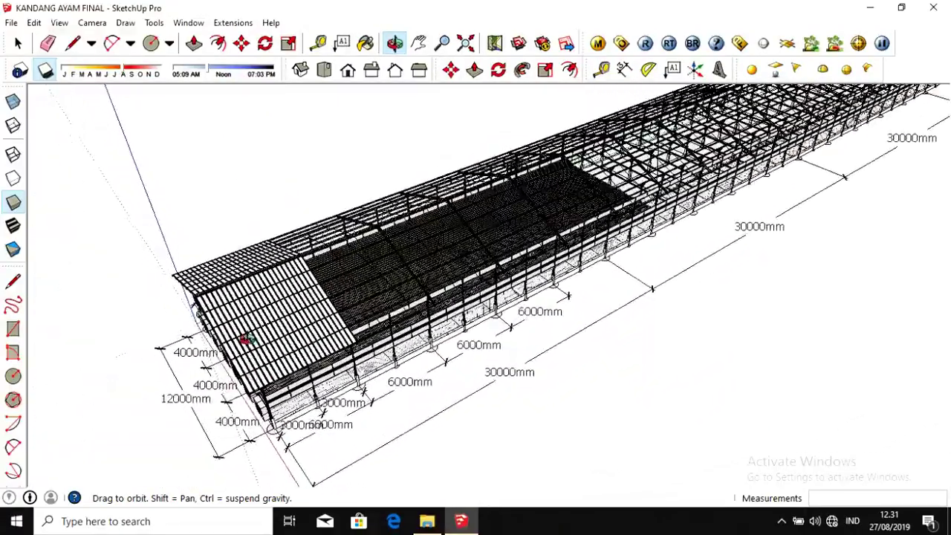
pyautogui.moveTo(245, 338)
pyautogui.mouseDown()
pyautogui.moveTo(259, 282)
pyautogui.moveTo(272, 272)
pyautogui.moveTo(416, 260)
pyautogui.mouseUp()
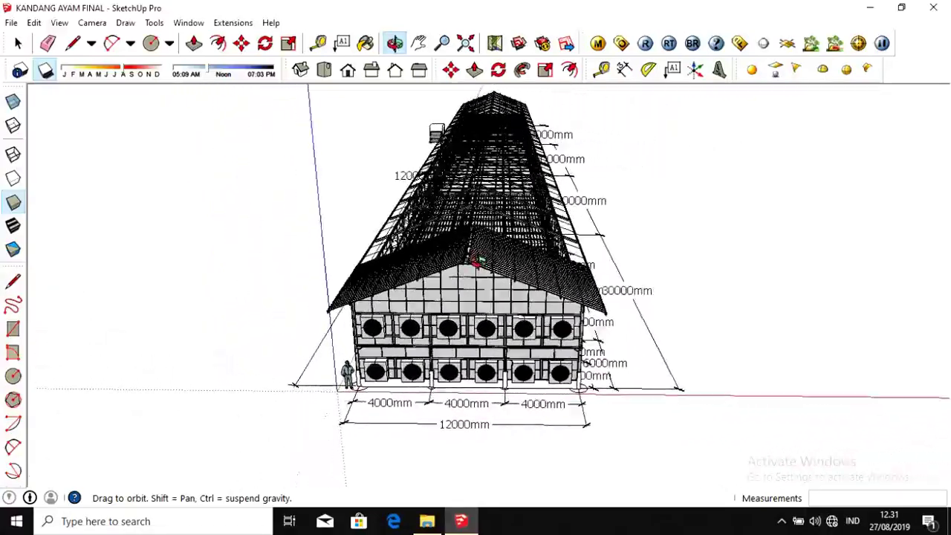
# Step: Orbit along the long side and zoom in on the slatted upper floor and mesh walls
pyautogui.moveTo(492, 264); pyautogui.dragTo(526, 277)
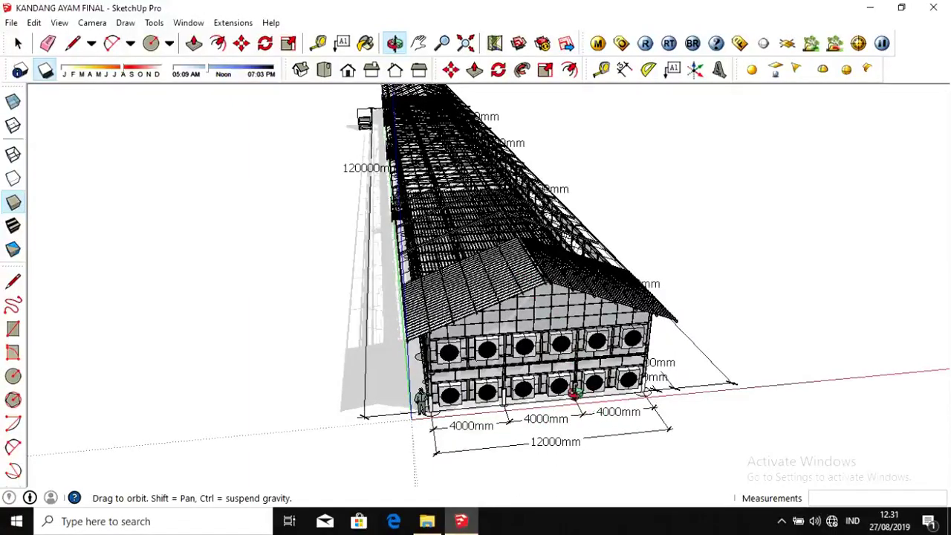
pyautogui.moveTo(524, 344)
pyautogui.mouseDown()
pyautogui.moveTo(591, 376)
pyautogui.moveTo(369, 258)
pyautogui.moveTo(155, 237)
pyautogui.moveTo(62, 216)
pyautogui.moveTo(297, 321)
pyautogui.moveTo(265, 314)
pyautogui.moveTo(266, 300)
pyautogui.moveTo(270, 368)
pyautogui.mouseUp()
pyautogui.scroll(10, 597, 378)
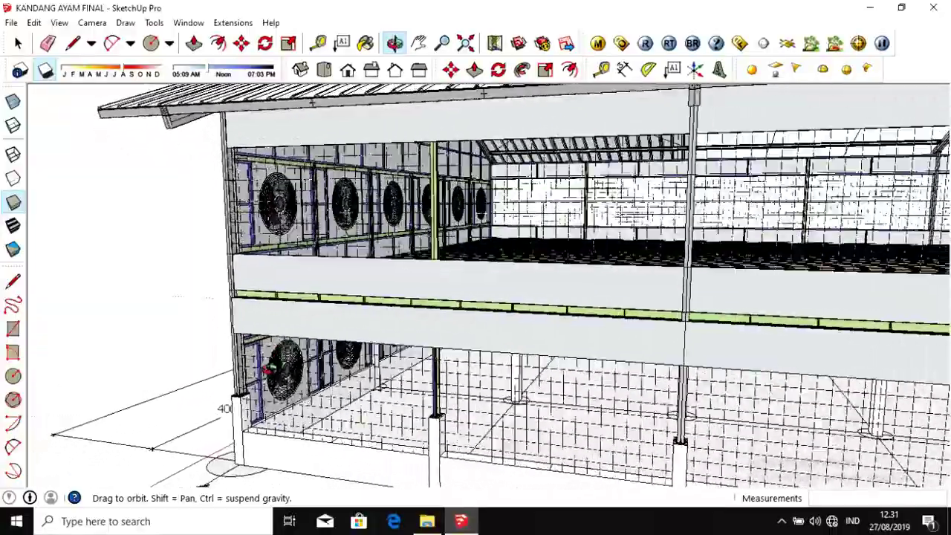
# Step: Orbit and zoom over the cage floor until the timber slats and steel cross-beams fill the view
pyautogui.moveTo(372, 291)
pyautogui.mouseDown()
pyautogui.moveTo(664, 244)
pyautogui.moveTo(653, 275)
pyautogui.moveTo(637, 282)
pyautogui.moveTo(556, 272)
pyautogui.moveTo(635, 276)
pyautogui.mouseUp()
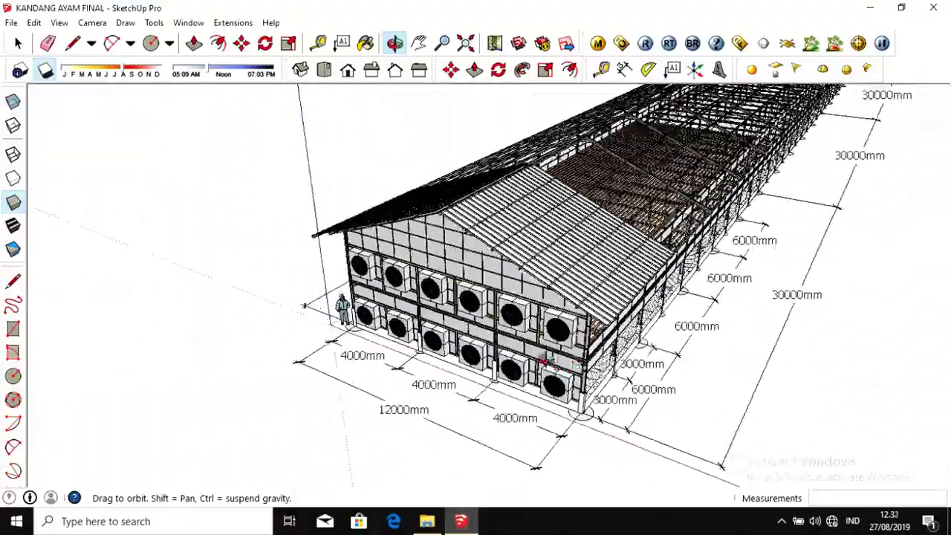
pyautogui.scroll(5, 631, 222)
pyautogui.moveTo(631, 223)
pyautogui.mouseDown()
pyautogui.moveTo(361, 318)
pyautogui.moveTo(258, 336)
pyautogui.moveTo(141, 245)
pyautogui.moveTo(70, 213)
pyautogui.moveTo(113, 217)
pyautogui.moveTo(128, 197)
pyautogui.mouseUp()
pyautogui.scroll(3, 184, 230)
pyautogui.moveTo(184, 230); pyautogui.dragTo(156, 231)
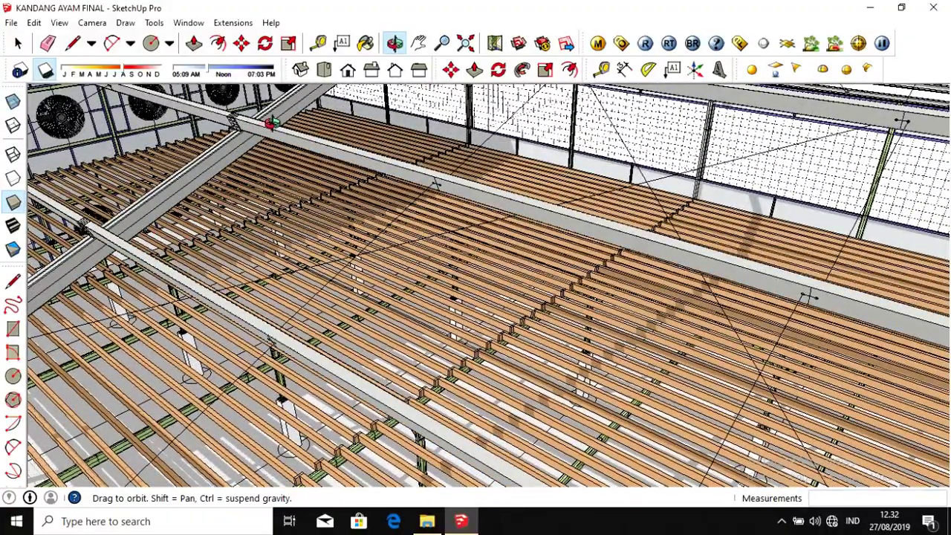
# Step: Drop the camera beneath the upper floor among the braced columns on concrete pedestals
pyautogui.moveTo(273, 123)
pyautogui.mouseDown()
pyautogui.moveTo(473, 215)
pyautogui.moveTo(475, 283)
pyautogui.moveTo(483, 196)
pyautogui.mouseUp()
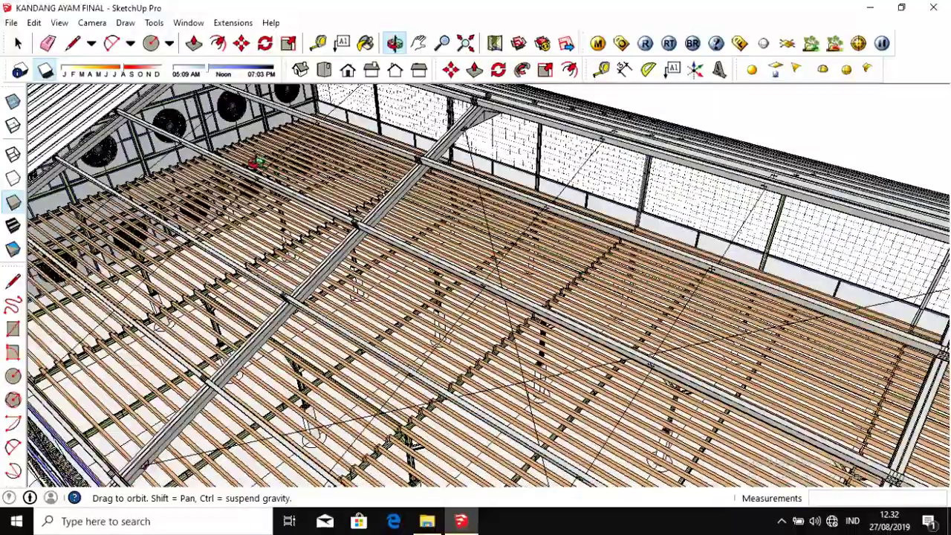
pyautogui.scroll(-10, 487, 287)
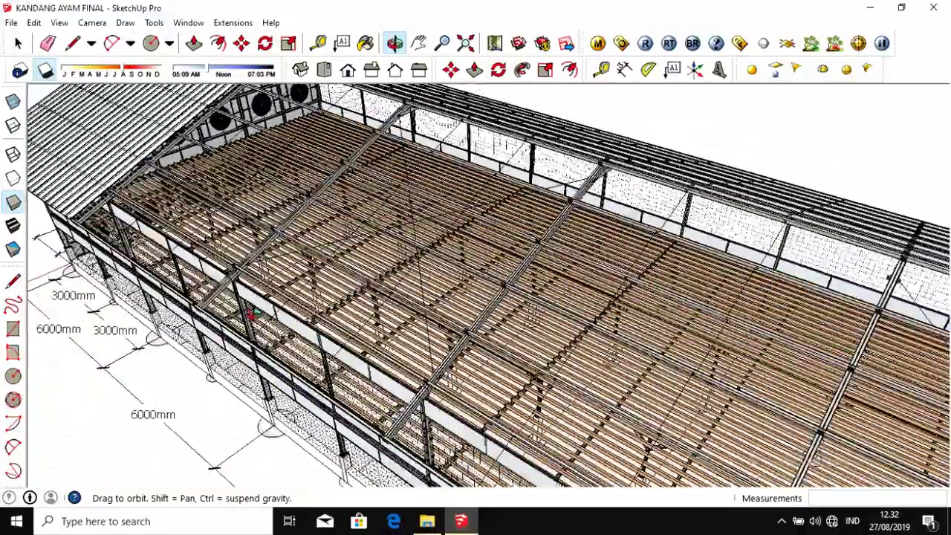
pyautogui.scroll(4, 487, 287)
pyautogui.scroll(4, 488, 287)
pyautogui.moveTo(487, 287); pyautogui.dragTo(223, 186)
# Step: Look down the interior toward the fans, then orbit out to an elevated exterior view with the truck
pyautogui.scroll(3, 148, 164)
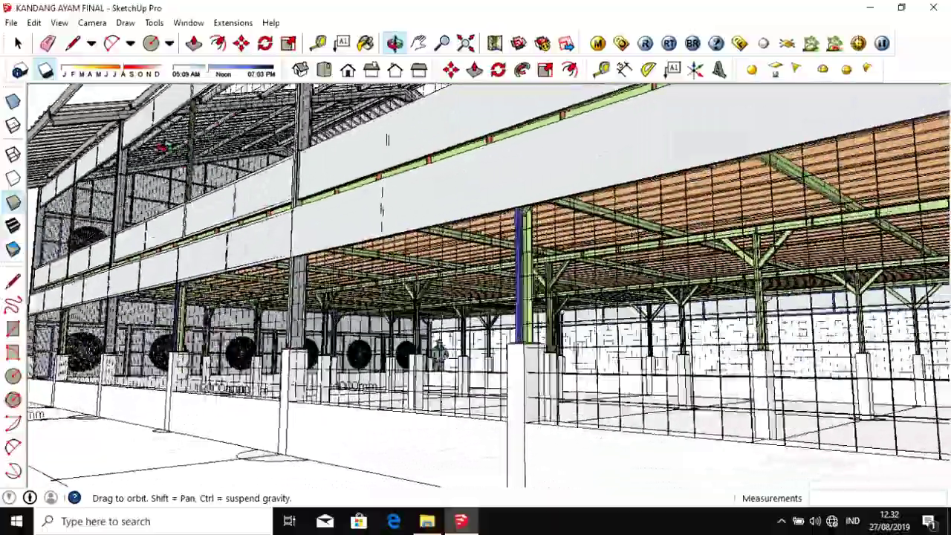
pyautogui.scroll(3, 96, 153)
pyautogui.scroll(3, 39, 161)
pyautogui.moveTo(39, 162)
pyautogui.mouseDown()
pyautogui.moveTo(289, 269)
pyautogui.moveTo(262, 263)
pyautogui.mouseUp()
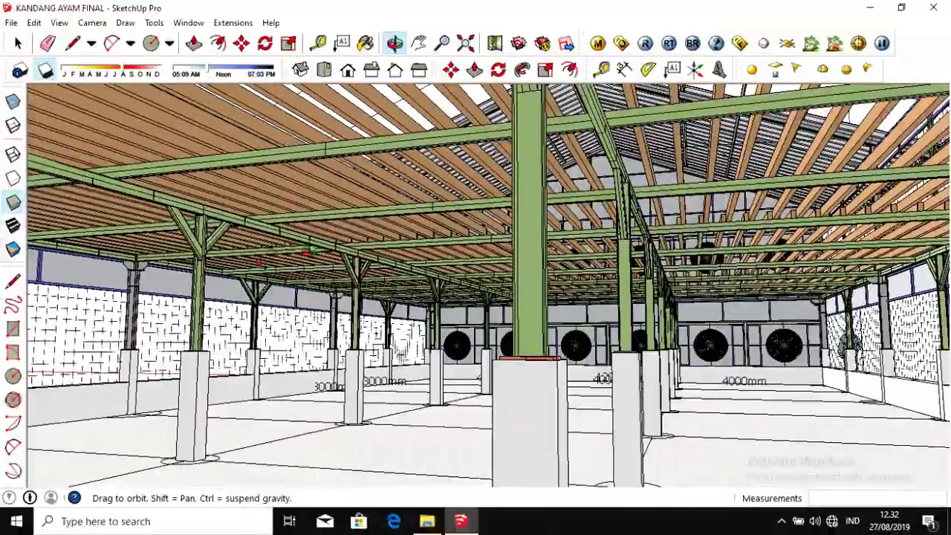
pyautogui.moveTo(578, 255); pyautogui.dragTo(490, 272)
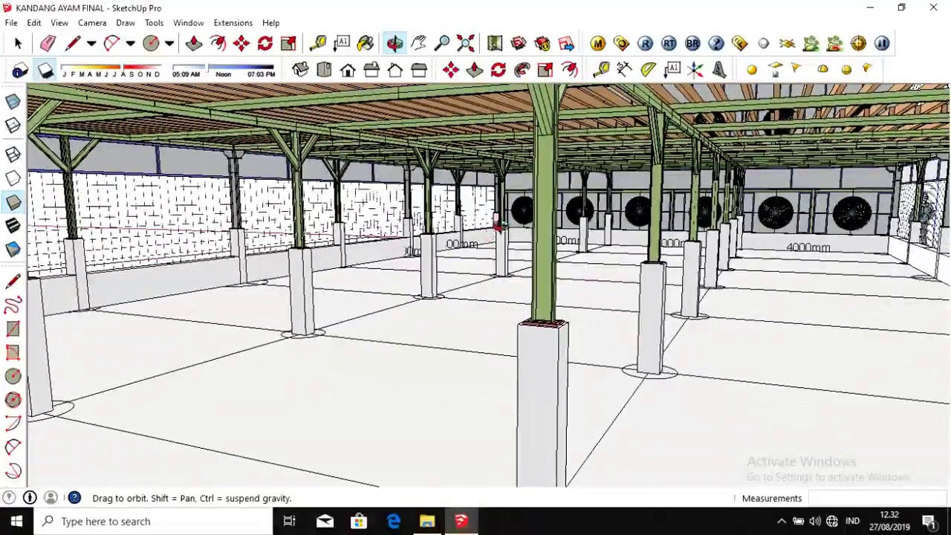
pyautogui.moveTo(498, 230)
pyautogui.mouseDown()
pyautogui.moveTo(641, 267)
pyautogui.moveTo(793, 210)
pyautogui.mouseUp()
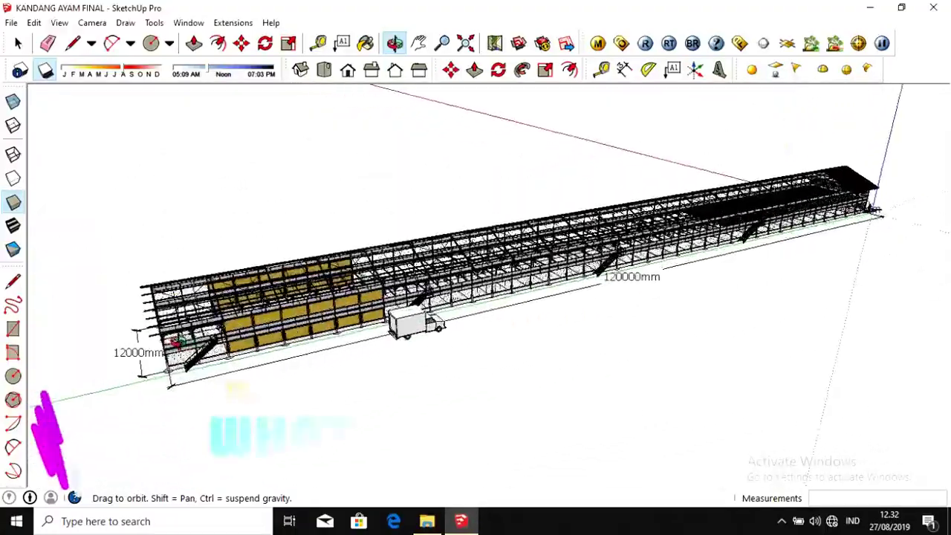
# Step: Orbit from eye level up to a high view with the coop's long side receding
pyautogui.scroll(2, 181, 339)
pyautogui.scroll(2, 172, 351)
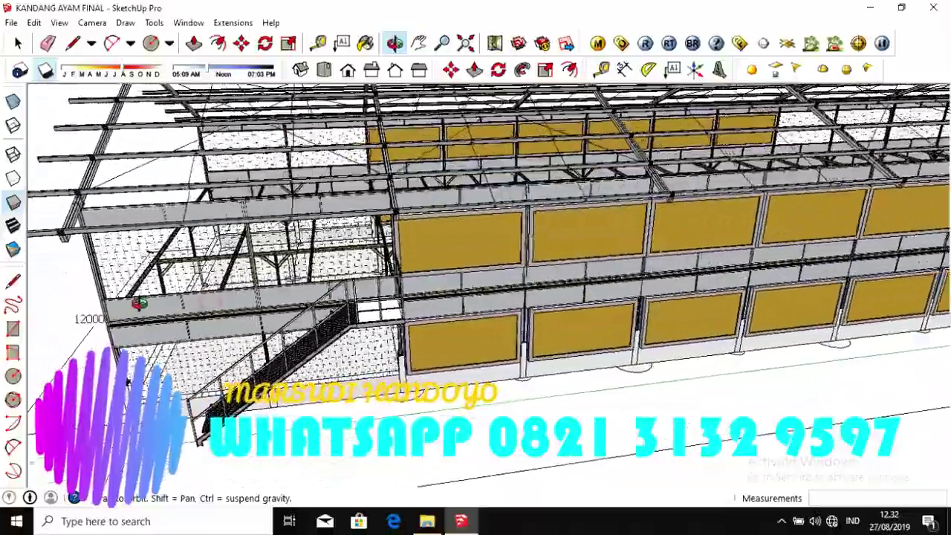
pyautogui.moveTo(128, 382); pyautogui.dragTo(134, 385)
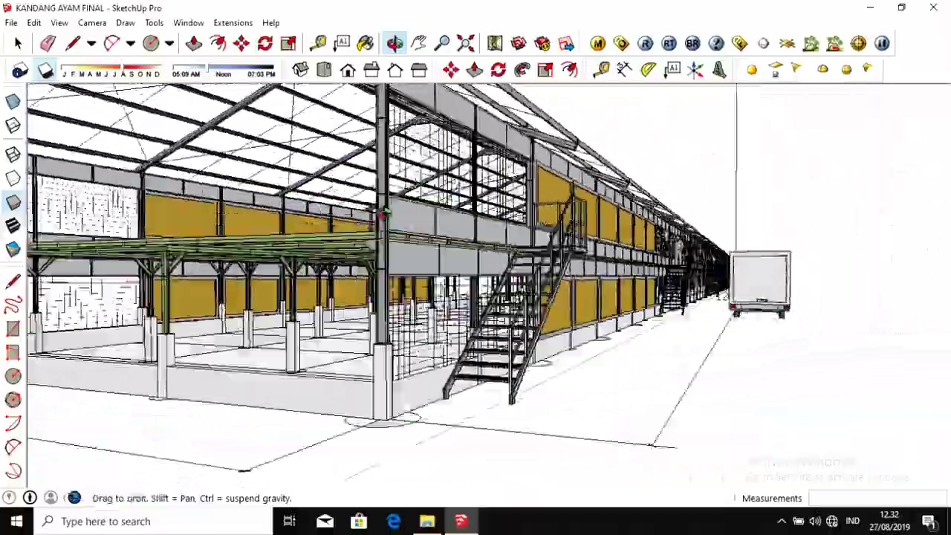
pyautogui.moveTo(383, 211); pyautogui.dragTo(477, 323)
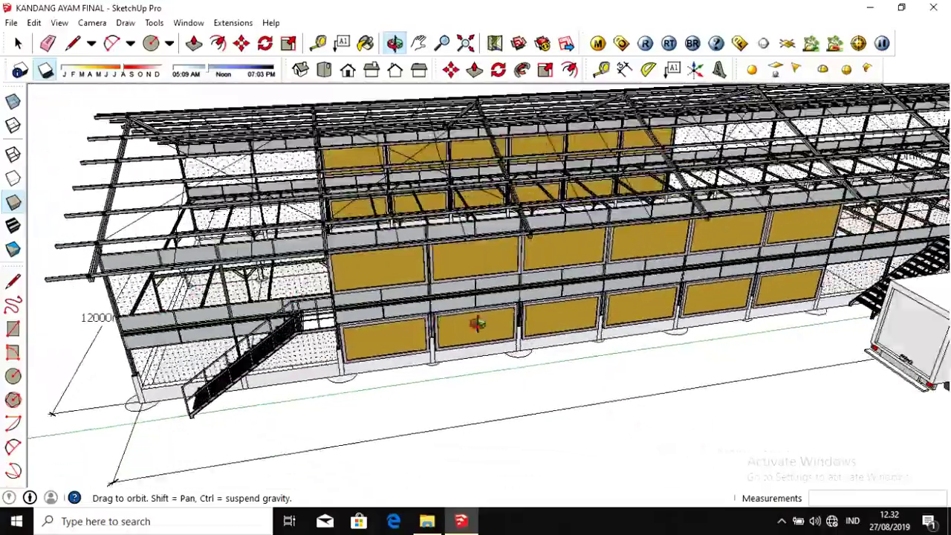
pyautogui.scroll(4, 802, 239)
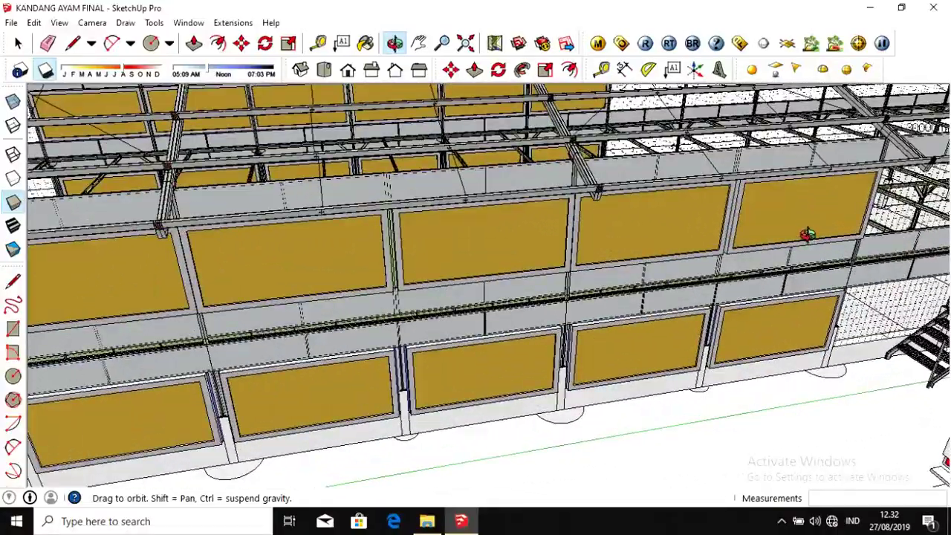
pyautogui.moveTo(771, 213)
pyautogui.mouseDown()
pyautogui.moveTo(609, 237)
pyautogui.moveTo(475, 223)
pyautogui.moveTo(520, 246)
pyautogui.moveTo(532, 243)
pyautogui.moveTo(371, 235)
pyautogui.moveTo(195, 254)
pyautogui.moveTo(595, 329)
pyautogui.mouseUp()
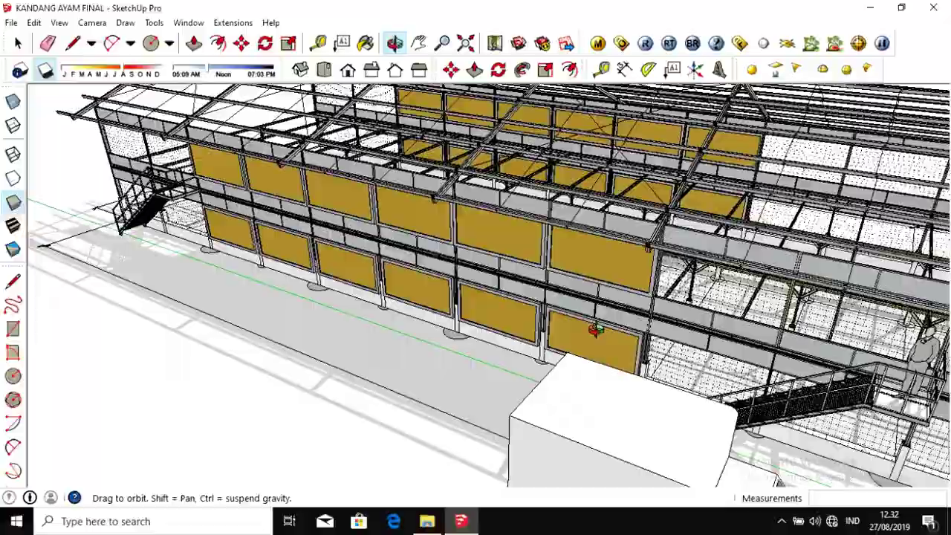
# Step: Move in toward the roof framing and wall, then zoom well back out
pyautogui.moveTo(595, 274); pyautogui.dragTo(813, 162)
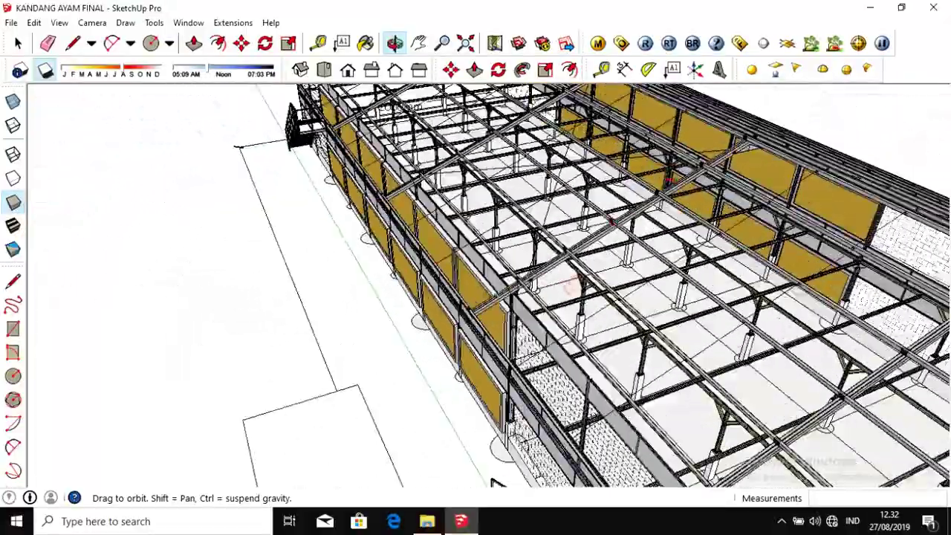
pyautogui.scroll(3, 813, 163)
pyautogui.scroll(3, 742, 171)
pyautogui.moveTo(695, 174); pyautogui.dragTo(620, 172)
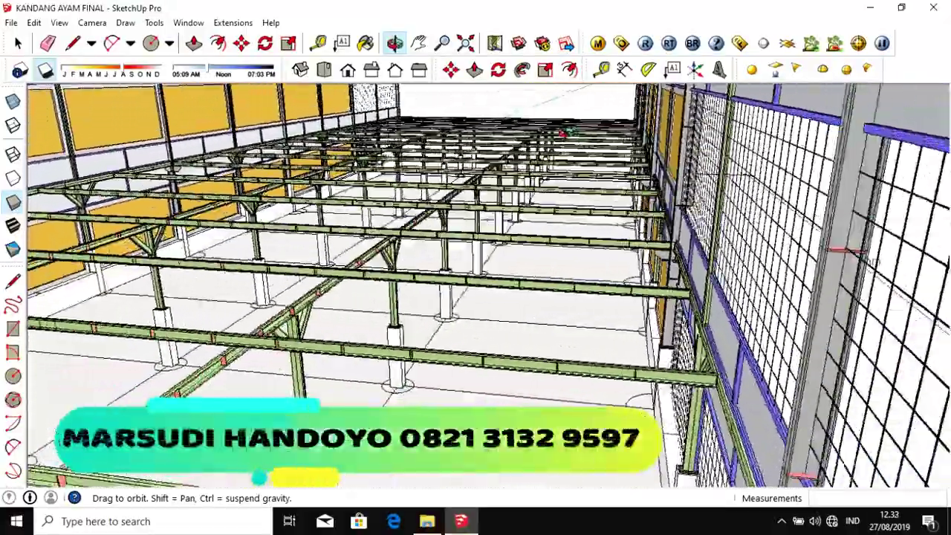
pyautogui.scroll(-3, 620, 172)
pyautogui.scroll(-2, 621, 172)
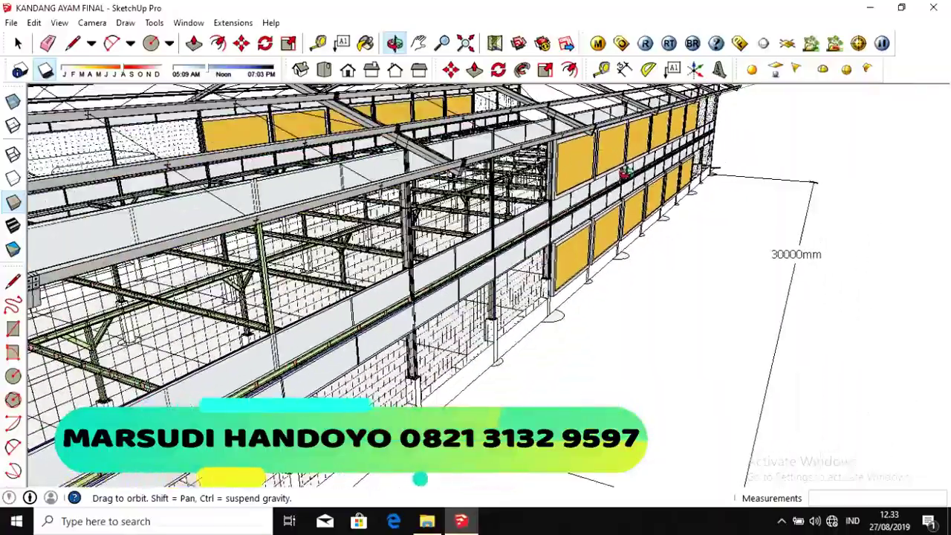
pyautogui.scroll(-3, 624, 173)
pyautogui.scroll(-2, 613, 174)
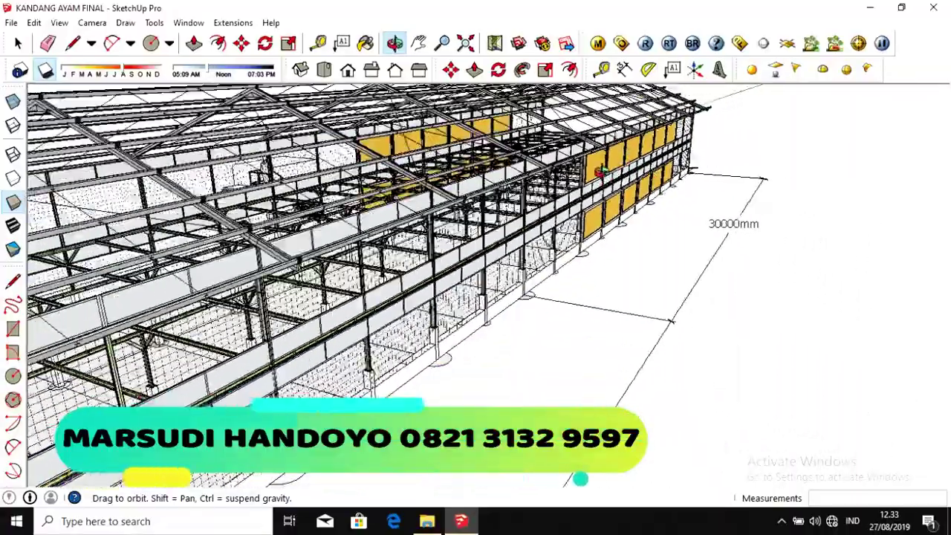
pyautogui.scroll(-2, 601, 177)
# Step: Swing the far end and the truck into view, showing the four 30000mm sections
pyautogui.moveTo(602, 176)
pyautogui.mouseDown()
pyautogui.moveTo(325, 272)
pyautogui.moveTo(457, 184)
pyautogui.moveTo(364, 176)
pyautogui.mouseUp()
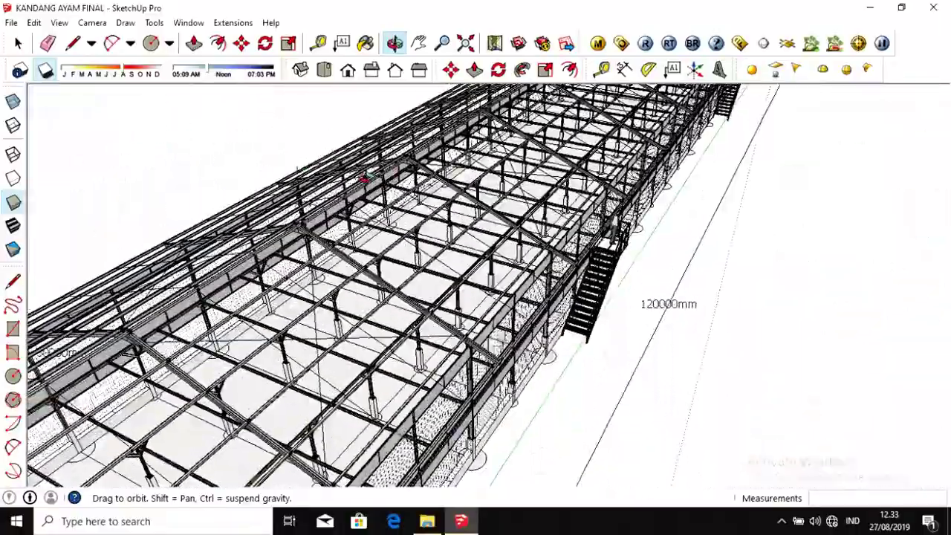
pyautogui.scroll(-3, 364, 182)
pyautogui.scroll(-2, 359, 193)
pyautogui.moveTo(359, 198)
pyautogui.mouseDown()
pyautogui.moveTo(559, 206)
pyautogui.moveTo(554, 172)
pyautogui.mouseUp()
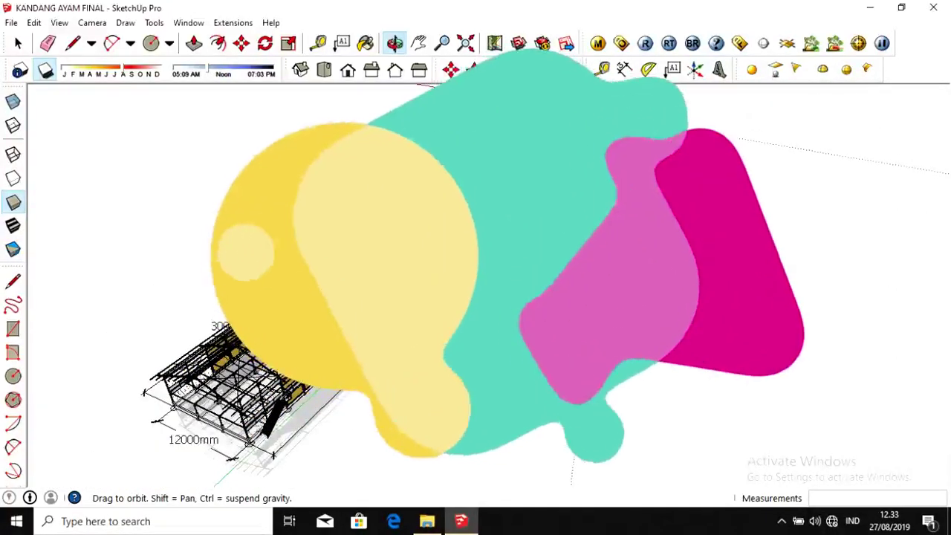
# Step: Orbit diagonally over the coop and zoom in on the sheeted end bays and 4000mm dimensions
pyautogui.moveTo(554, 173); pyautogui.dragTo(520, 148)
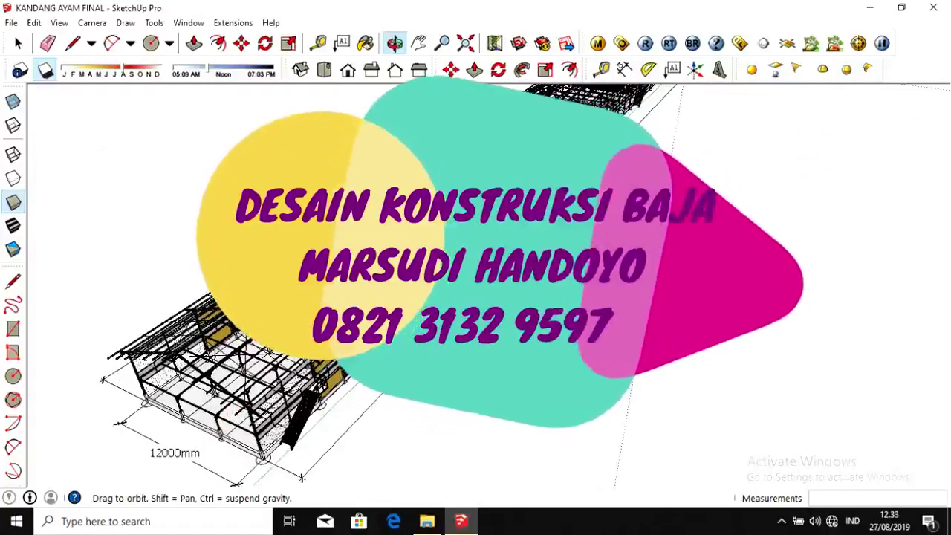
pyautogui.moveTo(231, 394); pyautogui.dragTo(173, 412)
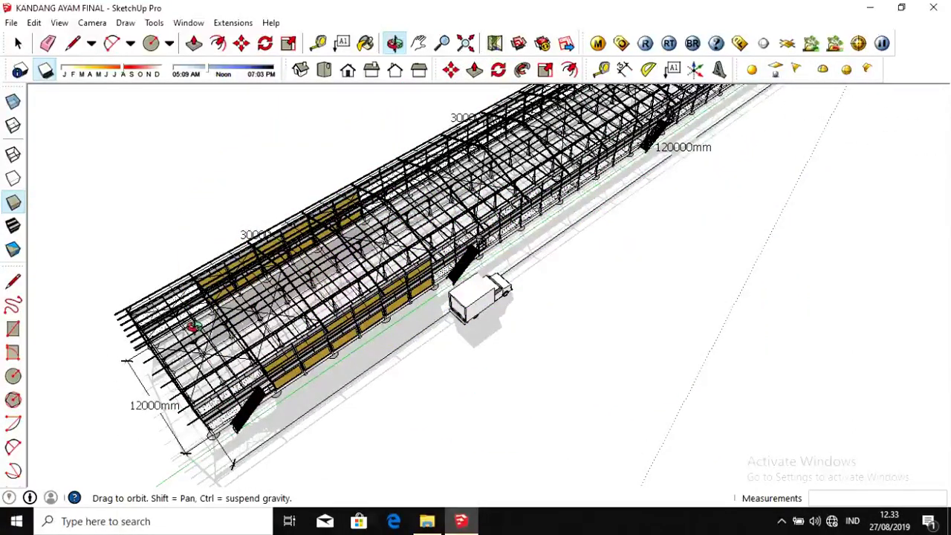
pyautogui.moveTo(190, 343)
pyautogui.mouseDown()
pyautogui.moveTo(397, 333)
pyautogui.moveTo(472, 243)
pyautogui.mouseUp()
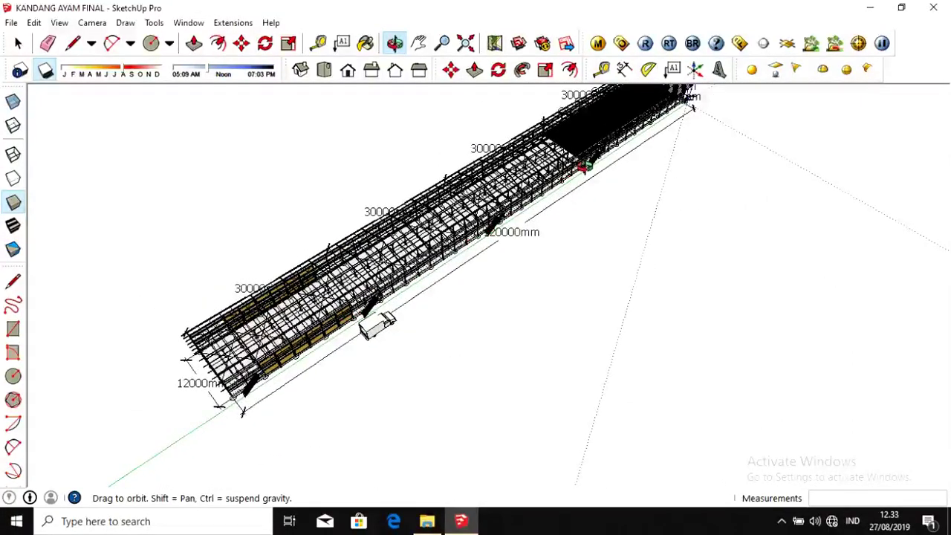
pyautogui.scroll(2, 603, 165)
pyautogui.scroll(1, 600, 165)
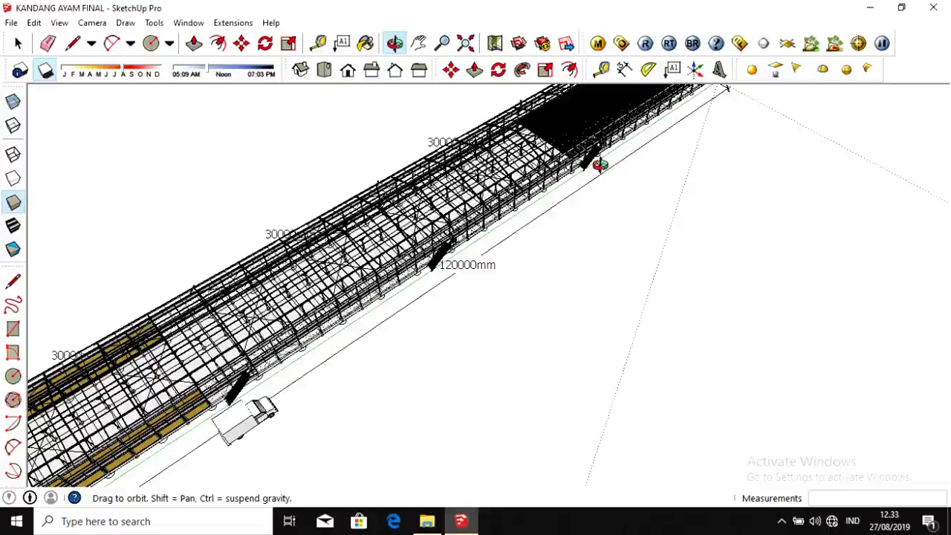
pyautogui.scroll(2, 232, 370)
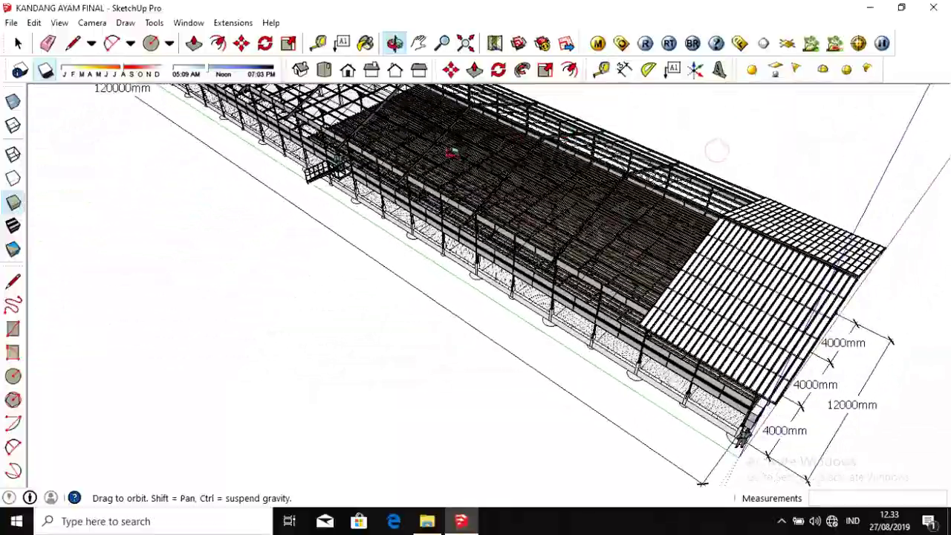
# Step: Orbit around the fan end and along the roof to see the 6000mm and 3000mm side bays
pyautogui.moveTo(689, 233); pyautogui.dragTo(620, 221)
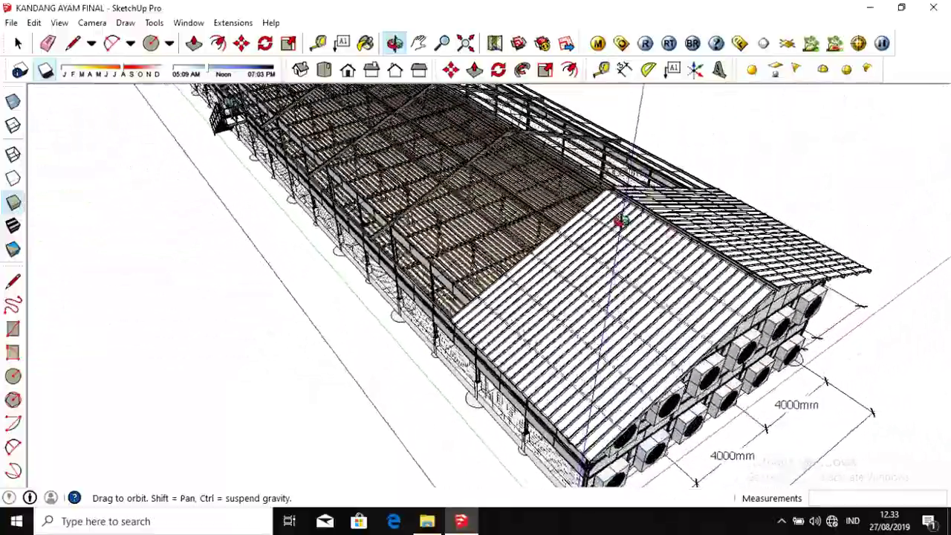
pyautogui.moveTo(542, 214)
pyautogui.mouseDown()
pyautogui.moveTo(505, 213)
pyautogui.moveTo(580, 190)
pyautogui.moveTo(503, 212)
pyautogui.mouseUp()
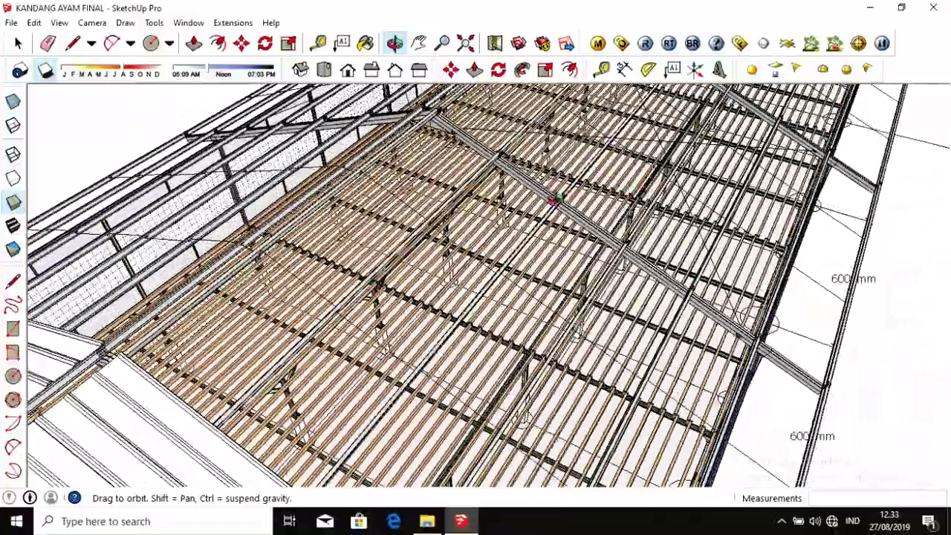
pyautogui.moveTo(556, 199)
pyautogui.mouseDown()
pyautogui.moveTo(606, 160)
pyautogui.moveTo(495, 185)
pyautogui.moveTo(458, 92)
pyautogui.moveTo(424, 148)
pyautogui.mouseUp()
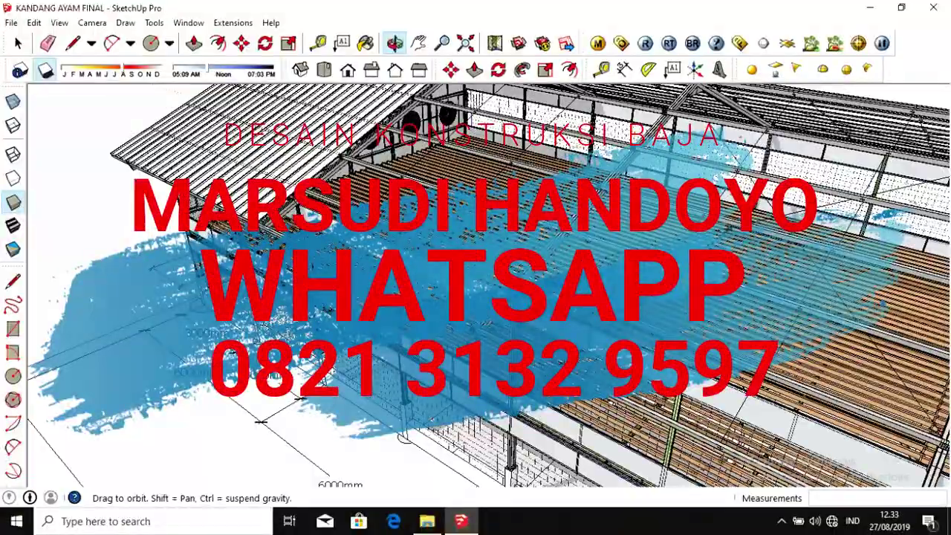
pyautogui.moveTo(424, 149)
pyautogui.mouseDown()
pyautogui.moveTo(416, 157)
pyautogui.moveTo(479, 358)
pyautogui.mouseUp()
pyautogui.moveTo(533, 231); pyautogui.dragTo(571, 234)
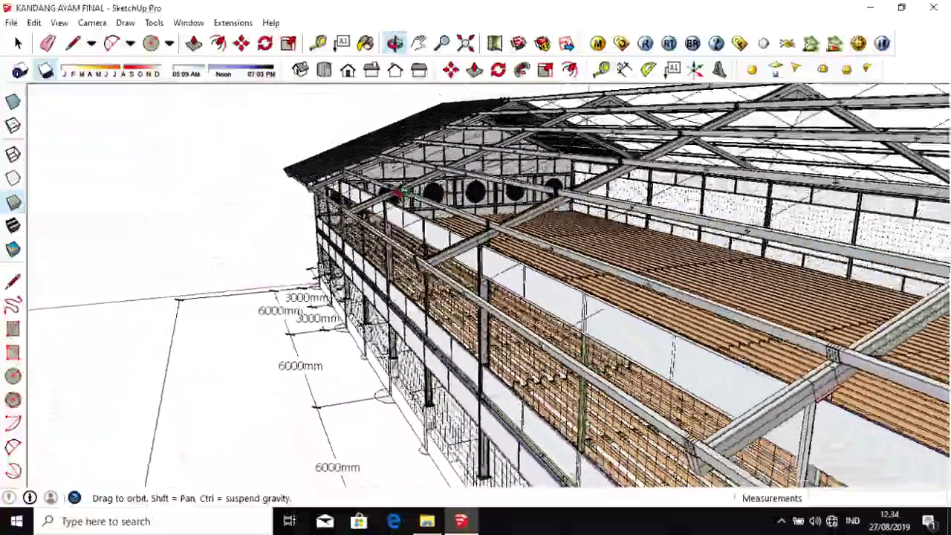
# Step: Orbit inside the upper floor to face the fan wall, then tilt up to the framing above the fans
pyautogui.moveTo(583, 316); pyautogui.dragTo(362, 206)
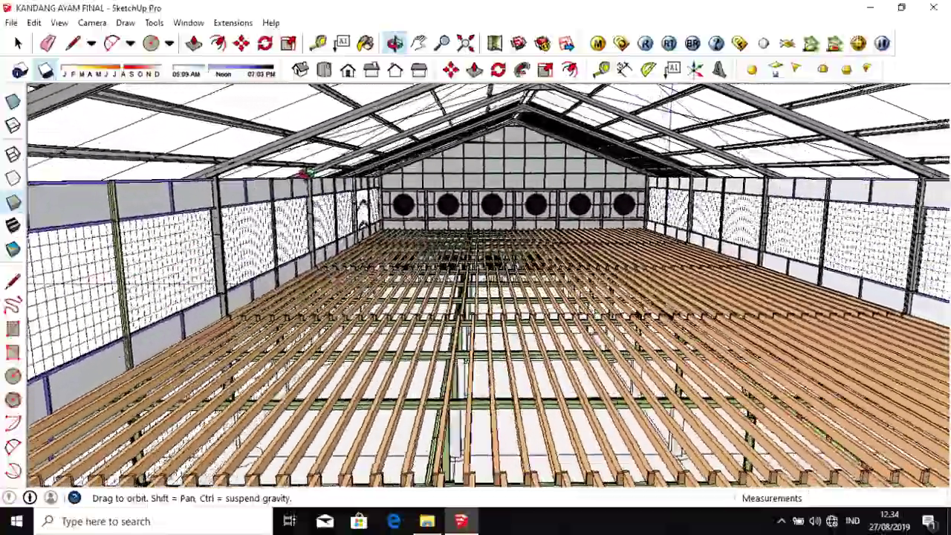
pyautogui.moveTo(305, 173)
pyautogui.mouseDown()
pyautogui.moveTo(316, 162)
pyautogui.moveTo(384, 177)
pyautogui.mouseUp()
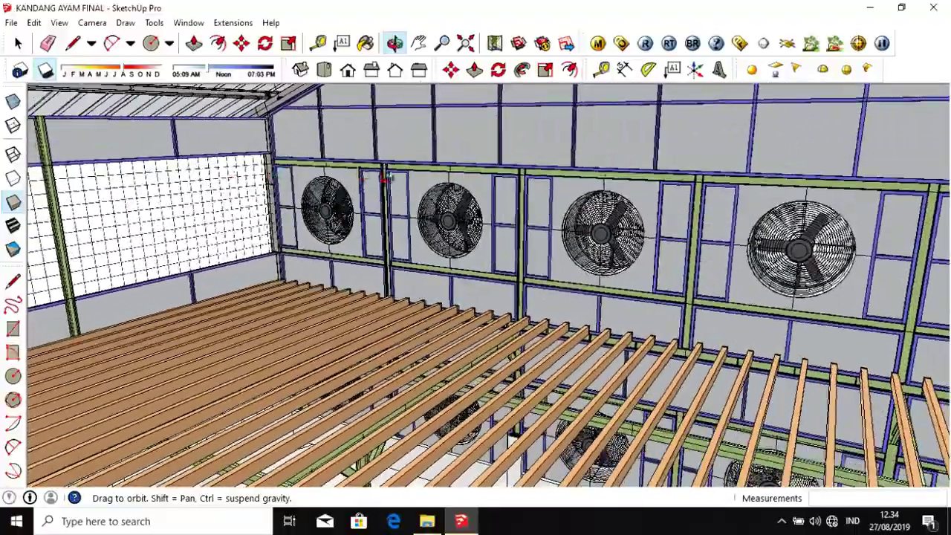
pyautogui.moveTo(301, 137)
pyautogui.mouseDown()
pyautogui.moveTo(536, 132)
pyautogui.moveTo(428, 183)
pyautogui.mouseUp()
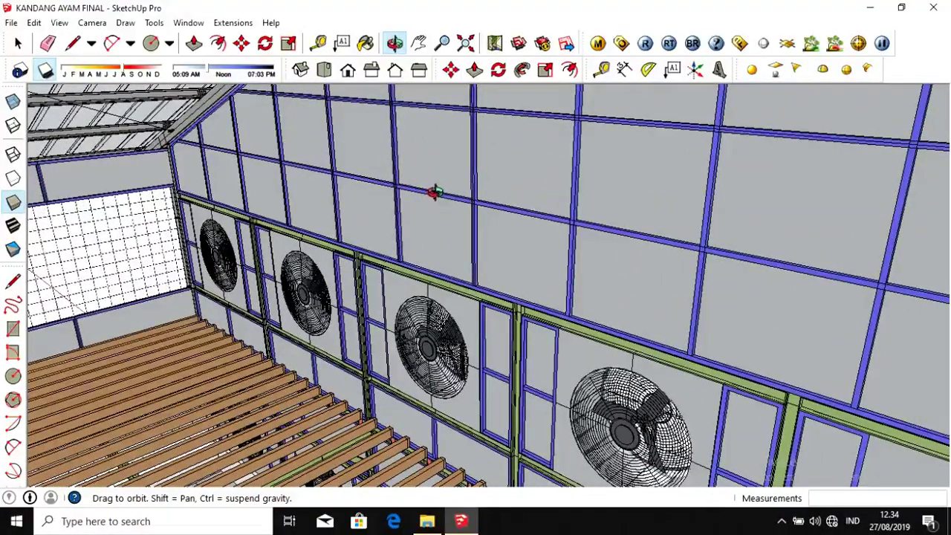
pyautogui.moveTo(453, 184)
pyautogui.mouseDown()
pyautogui.moveTo(443, 159)
pyautogui.moveTo(480, 123)
pyautogui.moveTo(199, 186)
pyautogui.moveTo(124, 154)
pyautogui.moveTo(136, 154)
pyautogui.moveTo(136, 206)
pyautogui.moveTo(422, 250)
pyautogui.moveTo(249, 219)
pyautogui.moveTo(202, 240)
pyautogui.moveTo(112, 254)
pyautogui.moveTo(261, 268)
pyautogui.mouseUp()
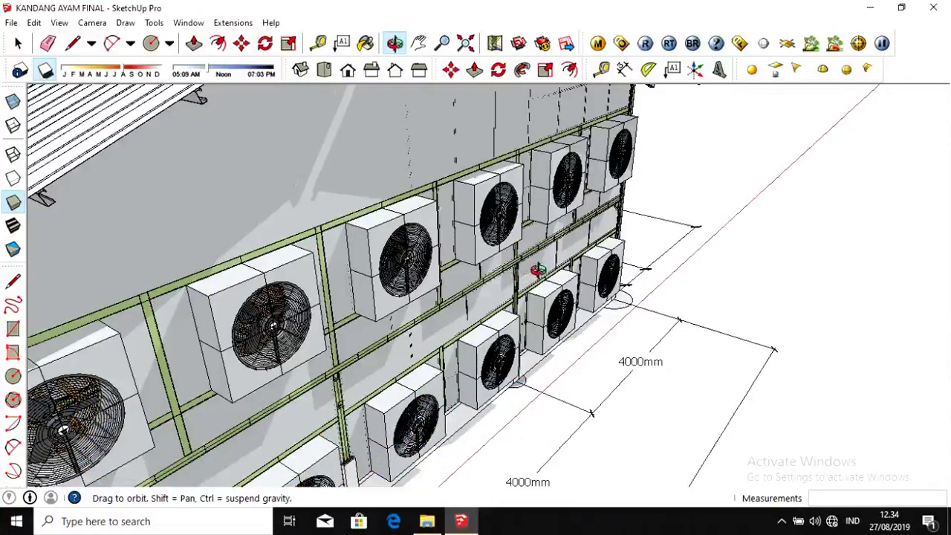
# Step: Zoom and orbit through the interior along the cages and under the floor framing
pyautogui.scroll(-2, 538, 270)
pyautogui.scroll(-1, 497, 211)
pyautogui.scroll(-2, 478, 233)
pyautogui.scroll(-1, 543, 246)
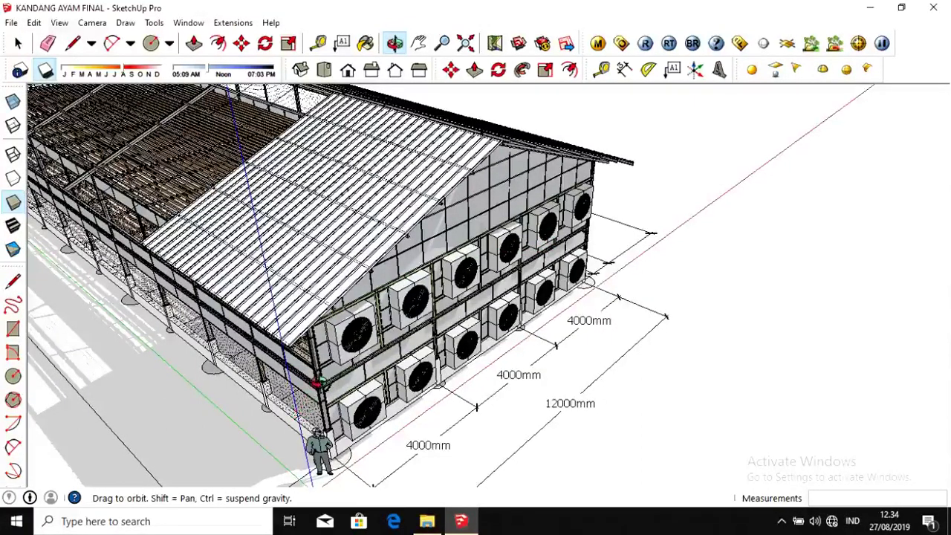
pyautogui.scroll(2, 338, 334)
pyautogui.moveTo(338, 334)
pyautogui.mouseDown()
pyautogui.moveTo(762, 206)
pyautogui.moveTo(261, 255)
pyautogui.mouseUp()
pyautogui.scroll(3, 819, 170)
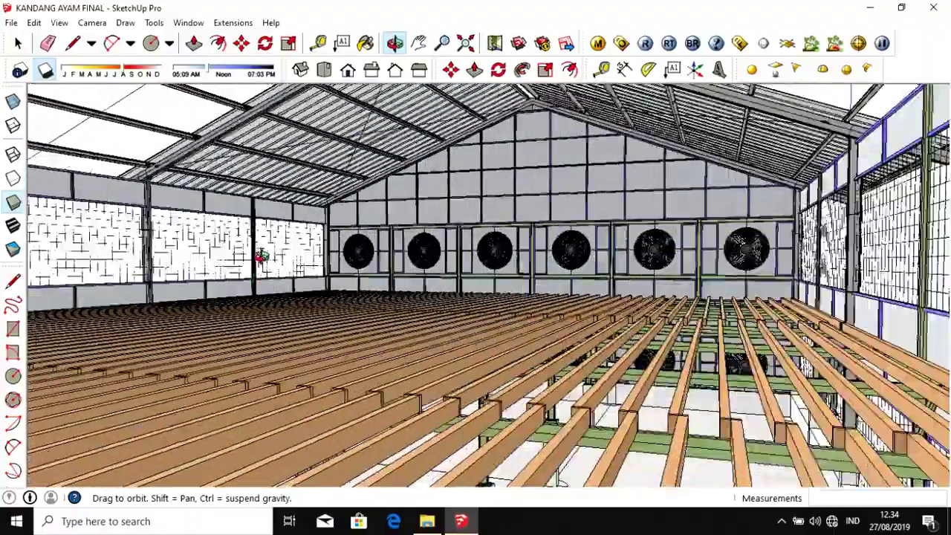
pyautogui.scroll(2, 321, 217)
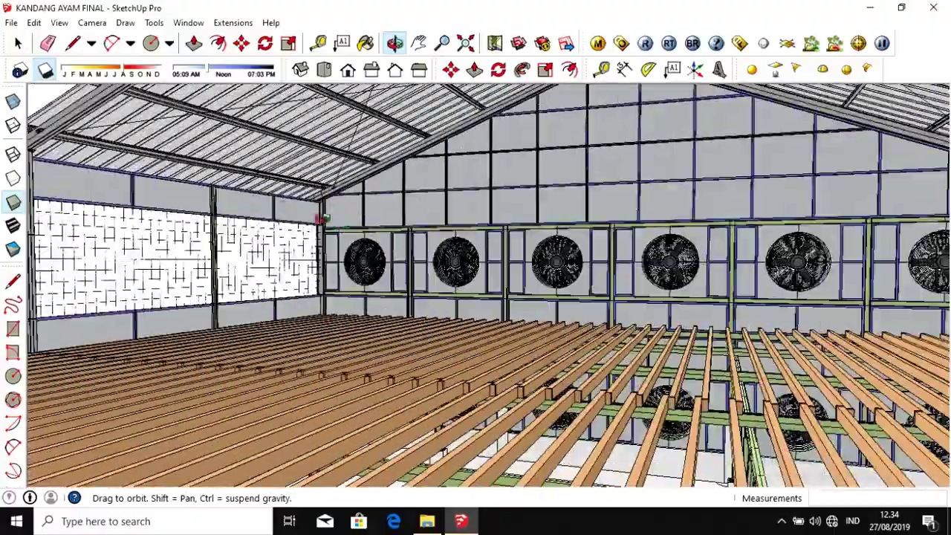
# Step: Swing past the roof and window wall, then zoom out to a side view of the long coop
pyautogui.moveTo(561, 189)
pyautogui.mouseDown()
pyautogui.moveTo(341, 245)
pyautogui.moveTo(331, 196)
pyautogui.moveTo(339, 193)
pyautogui.mouseUp()
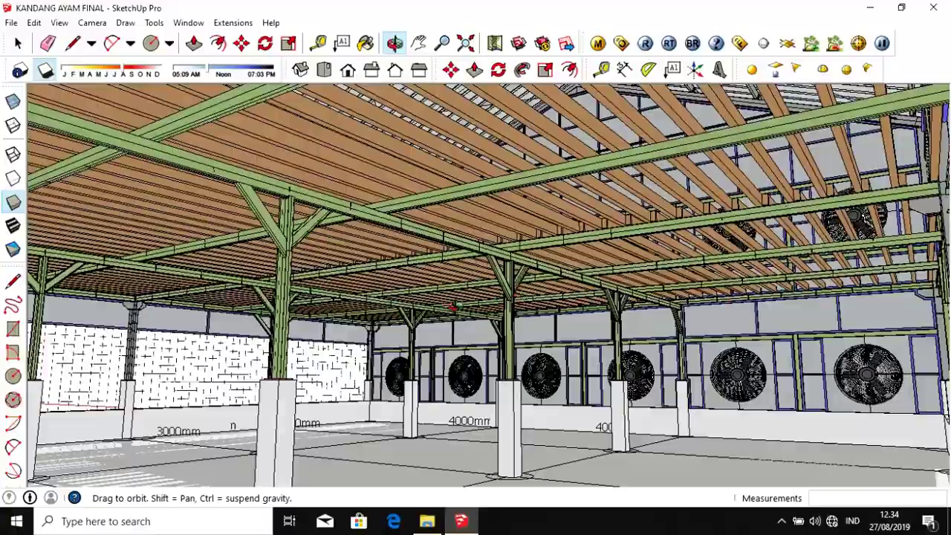
pyautogui.moveTo(452, 306)
pyautogui.mouseDown()
pyautogui.moveTo(646, 316)
pyautogui.moveTo(771, 305)
pyautogui.mouseUp()
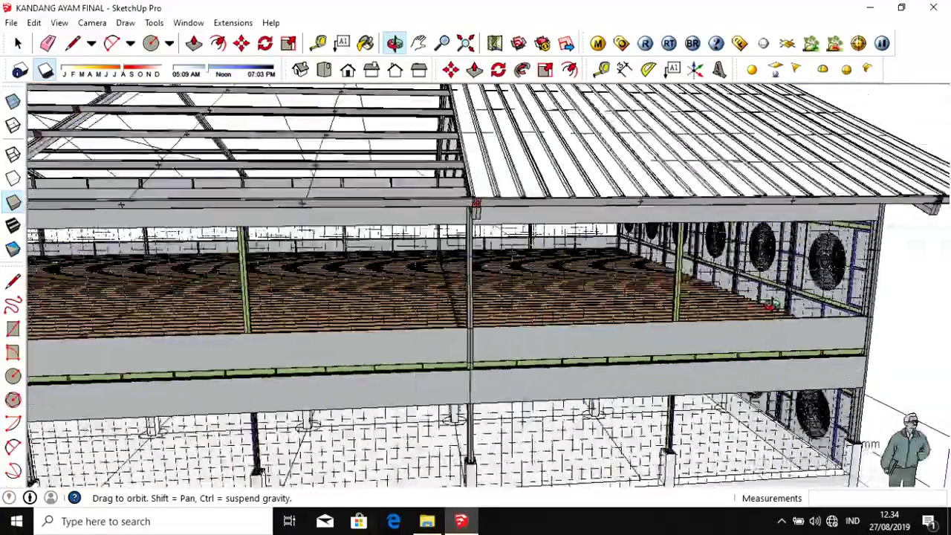
pyautogui.scroll(-3, 768, 305)
pyautogui.scroll(-3, 743, 301)
pyautogui.scroll(-2, 713, 295)
# Step: Orbit over the roof, then turn the coop to a diagonal view showing the 6000mm and 30000mm dimensions
pyautogui.scroll(-1, 704, 293)
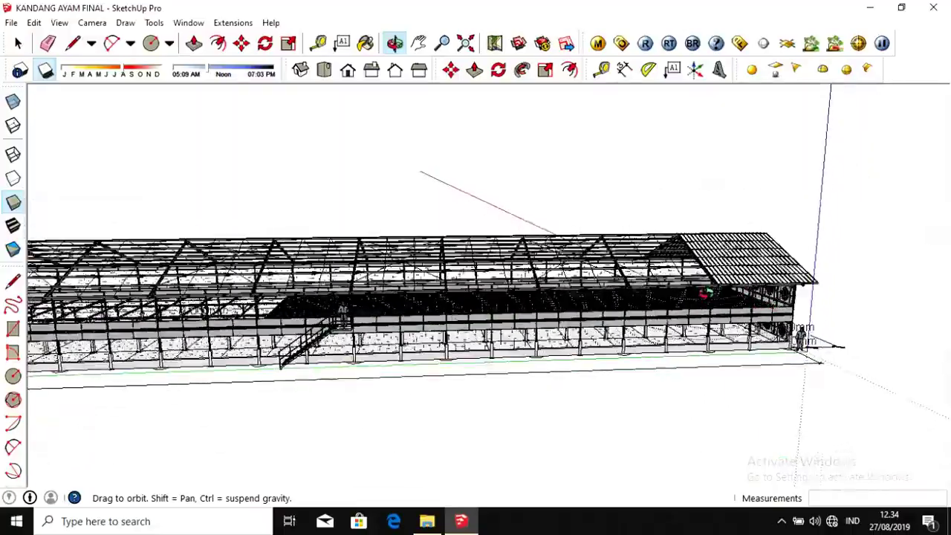
pyautogui.moveTo(704, 294)
pyautogui.mouseDown()
pyautogui.moveTo(600, 295)
pyautogui.moveTo(598, 329)
pyautogui.mouseUp()
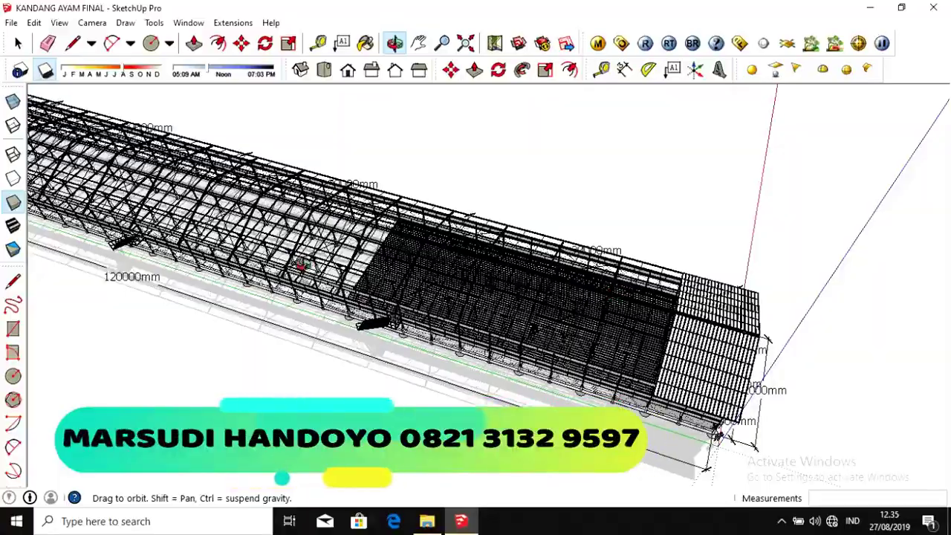
pyautogui.moveTo(300, 265); pyautogui.dragTo(398, 252)
pyautogui.moveTo(480, 251)
pyautogui.mouseDown()
pyautogui.moveTo(365, 259)
pyautogui.moveTo(248, 240)
pyautogui.moveTo(566, 387)
pyautogui.moveTo(329, 198)
pyautogui.moveTo(192, 165)
pyautogui.moveTo(197, 201)
pyautogui.moveTo(361, 206)
pyautogui.moveTo(382, 367)
pyautogui.moveTo(97, 372)
pyautogui.moveTo(313, 356)
pyautogui.moveTo(128, 226)
pyautogui.moveTo(170, 293)
pyautogui.moveTo(157, 284)
pyautogui.moveTo(269, 243)
pyautogui.mouseUp()
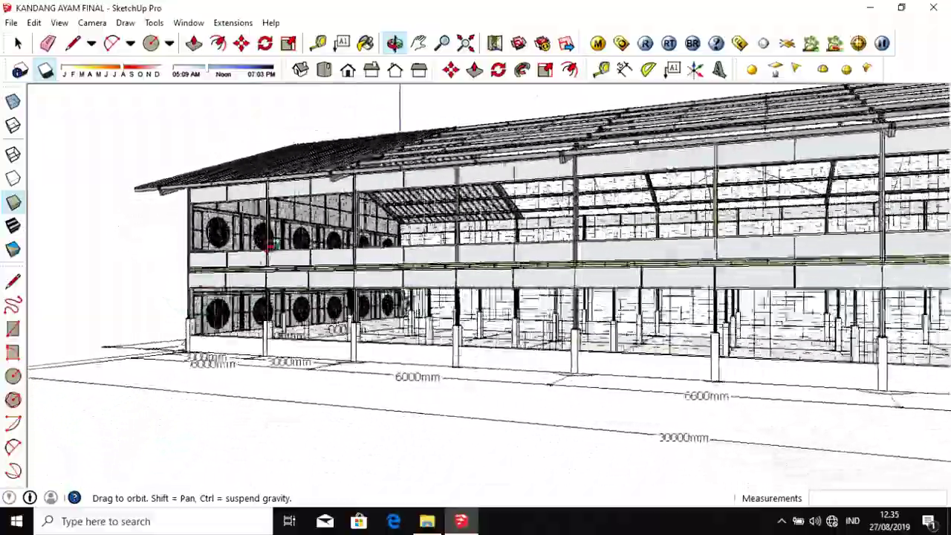
# Step: Zoom in under the upper floor, then orbit up to the five-fan gable wall and corrugated roof trusses
pyautogui.scroll(3, 269, 243)
pyautogui.scroll(3, 271, 247)
pyautogui.scroll(3, 276, 250)
pyautogui.scroll(3, 270, 238)
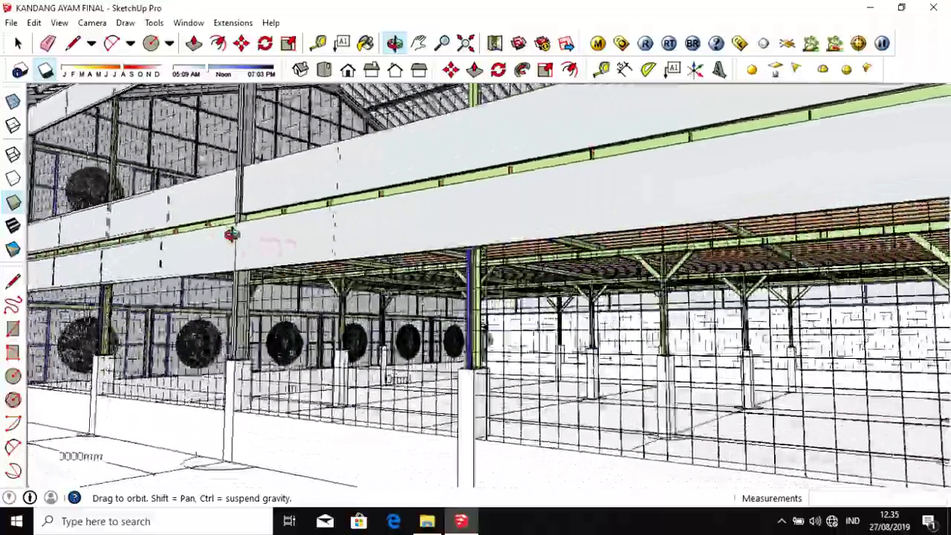
pyautogui.scroll(3, 232, 235)
pyautogui.scroll(3, 212, 234)
pyautogui.scroll(3, 187, 229)
pyautogui.scroll(3, 170, 234)
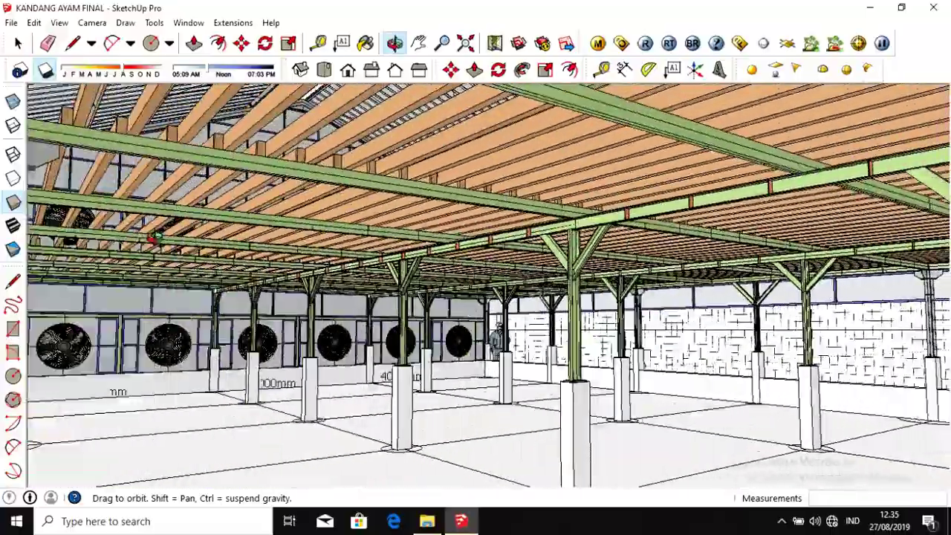
pyautogui.scroll(2, 154, 238)
pyautogui.scroll(3, 220, 290)
pyautogui.moveTo(368, 356)
pyautogui.mouseDown()
pyautogui.moveTo(637, 414)
pyautogui.moveTo(548, 452)
pyautogui.moveTo(361, 232)
pyautogui.moveTo(365, 164)
pyautogui.moveTo(377, 182)
pyautogui.moveTo(358, 179)
pyautogui.moveTo(341, 312)
pyautogui.mouseUp()
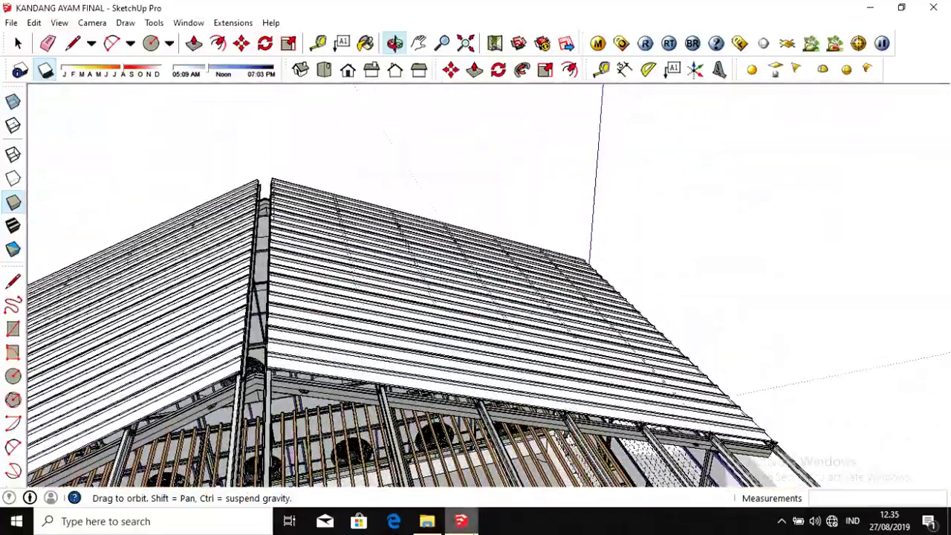